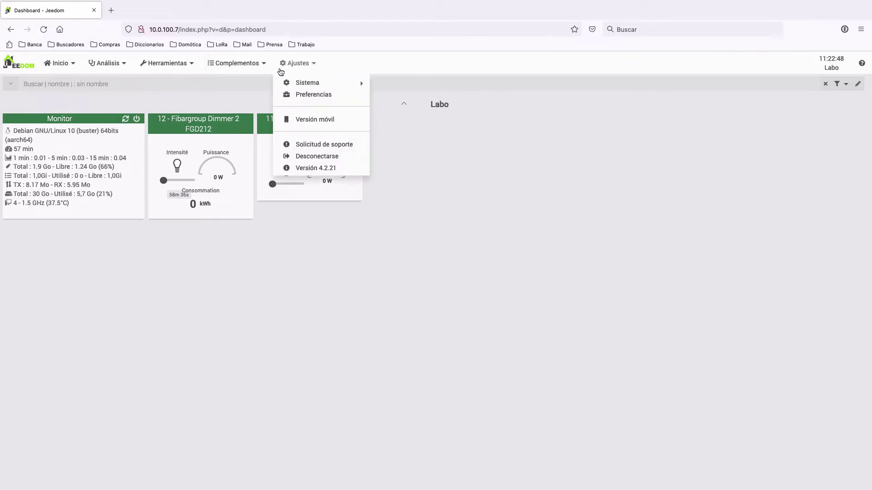
Step: Open the plugin management page, review the Docker management plugin's settings, and return to the plugin list
{"action": "mouse_move", "coordinate": [250, 68]}
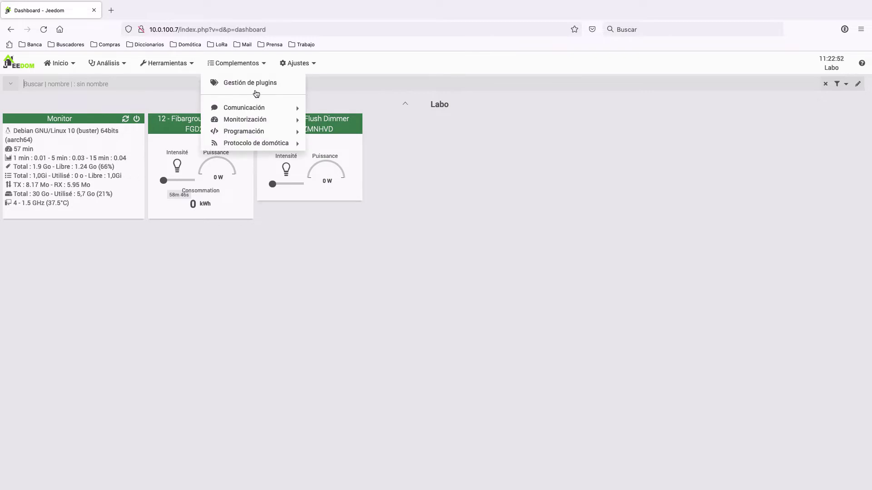
{"action": "mouse_move", "coordinate": [274, 143]}
{"action": "mouse_move", "coordinate": [297, 64]}
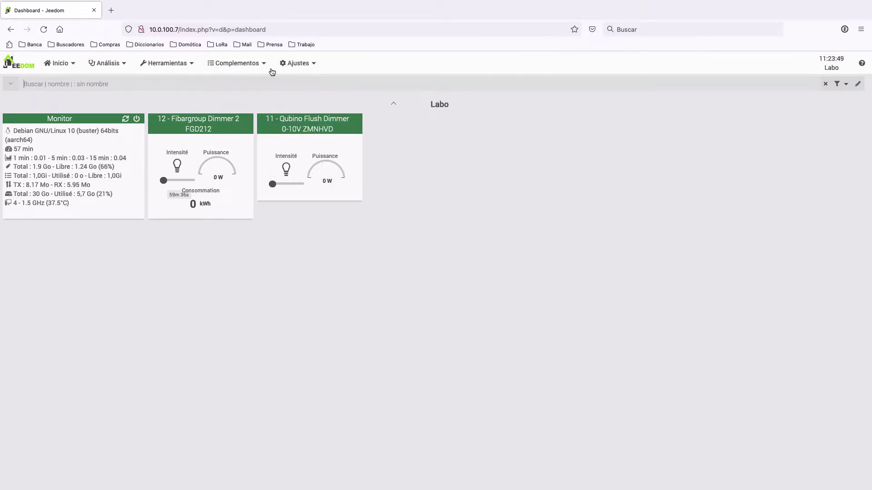
{"action": "left_click", "coordinate": [253, 80]}
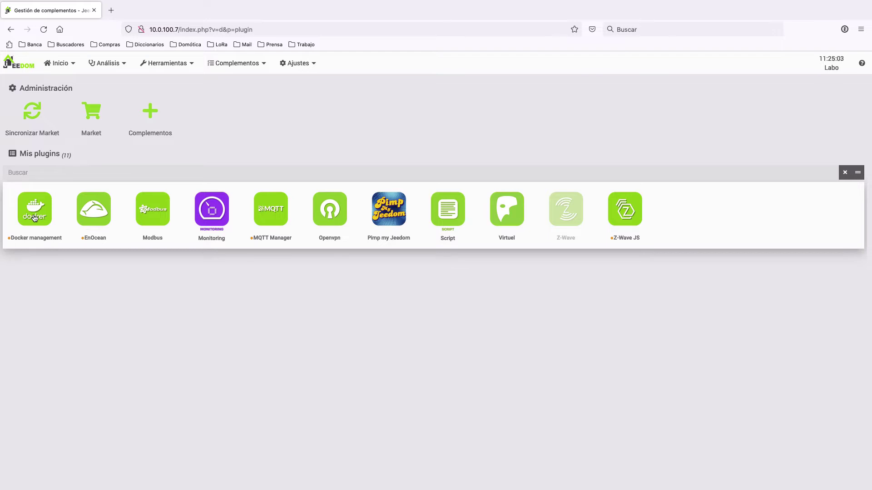
{"action": "left_click", "coordinate": [35, 217]}
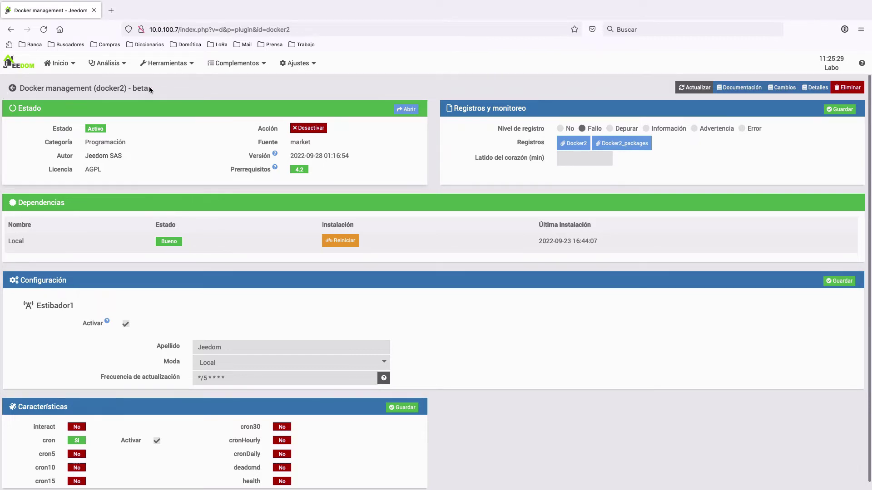
{"action": "left_click", "coordinate": [12, 88]}
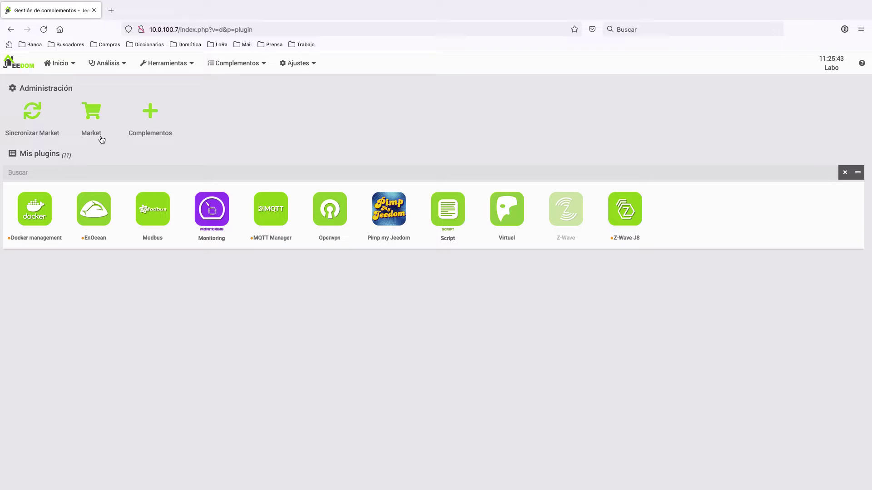
Step: Examine the MQTT Manager plugin's configuration and its available broker modes, then return to the plugin list
{"action": "left_click", "coordinate": [281, 210]}
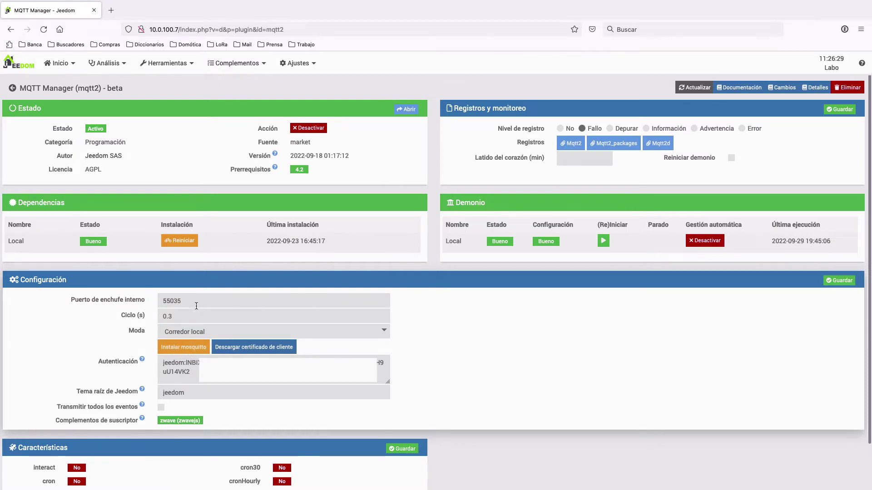
{"action": "left_click", "coordinate": [214, 333]}
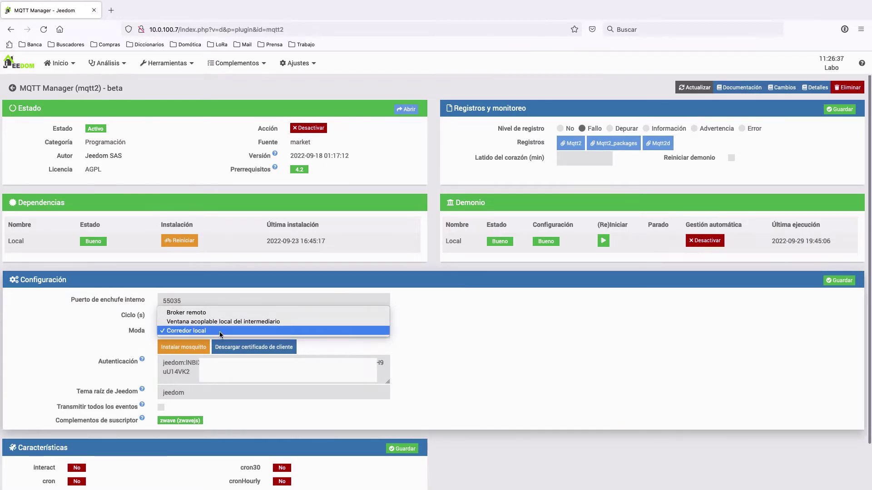
{"action": "left_click", "coordinate": [433, 332]}
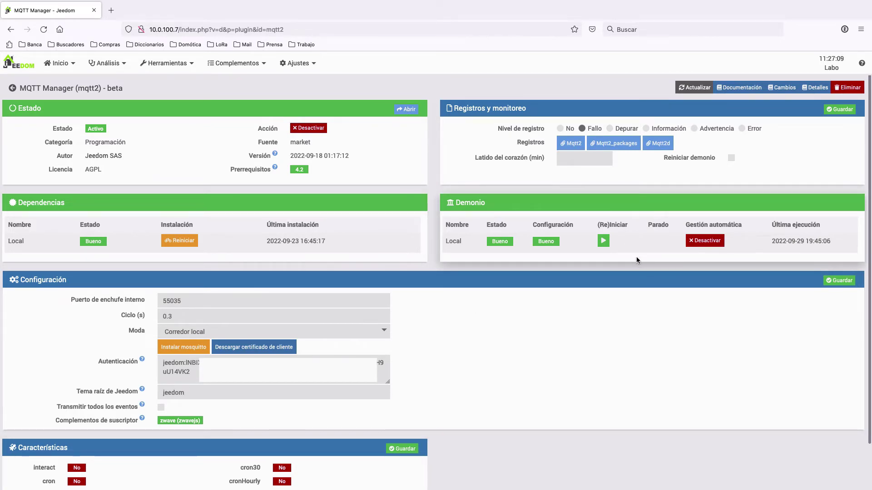
{"action": "left_click", "coordinate": [11, 91]}
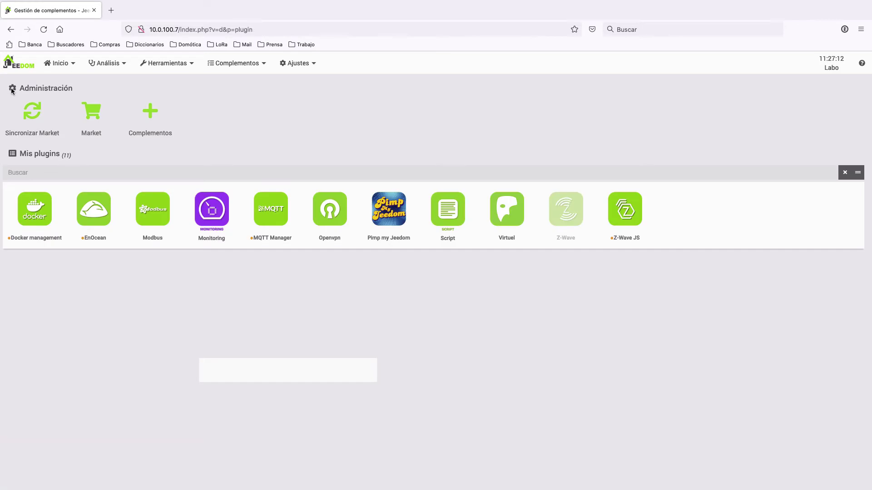
Step: Examine the Z-Wave JS plugin's configuration, including the available controller ports and the security key fields
{"action": "left_click", "coordinate": [629, 212]}
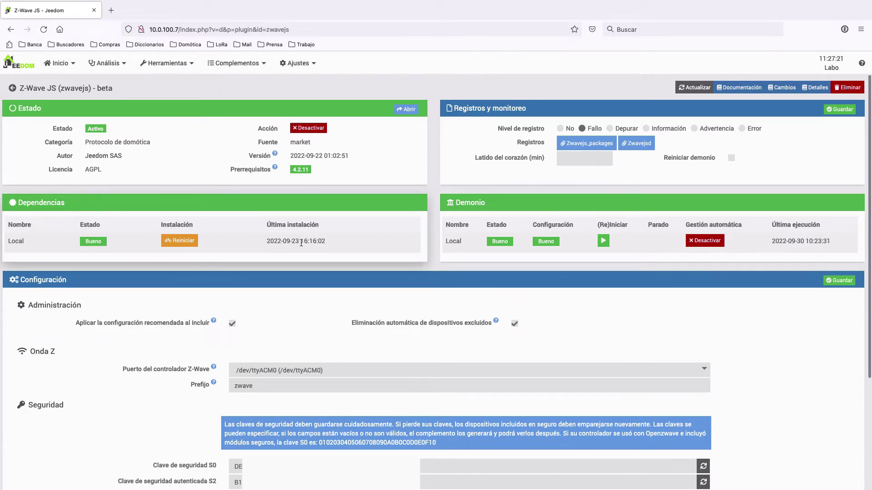
{"action": "left_click", "coordinate": [431, 373]}
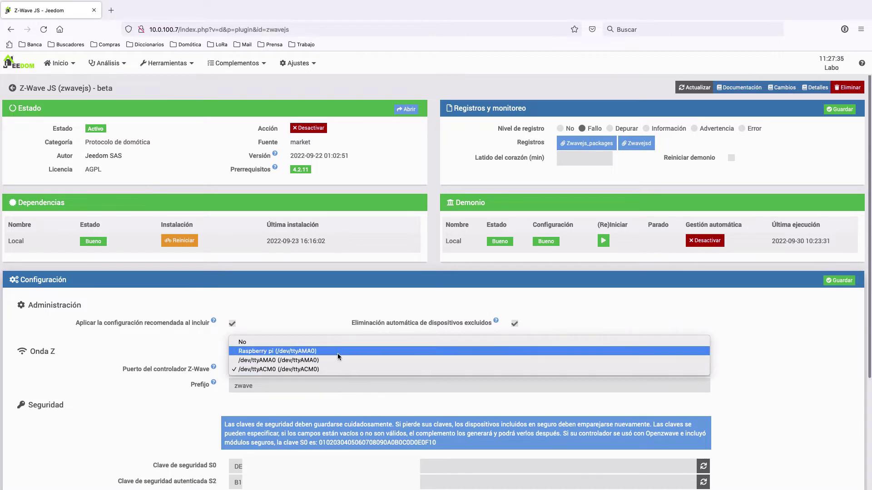
{"action": "left_click", "coordinate": [758, 350]}
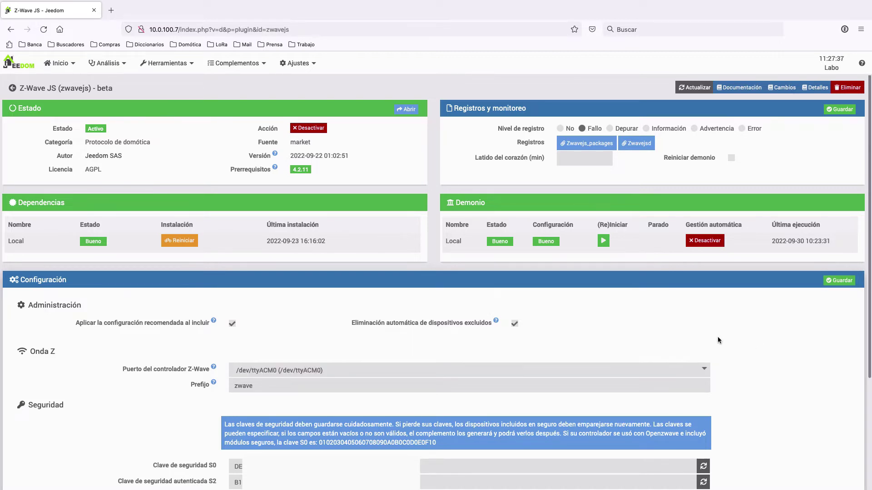
{"action": "scroll", "coordinate": [633, 335], "scroll_direction": "down", "scroll_amount": 5}
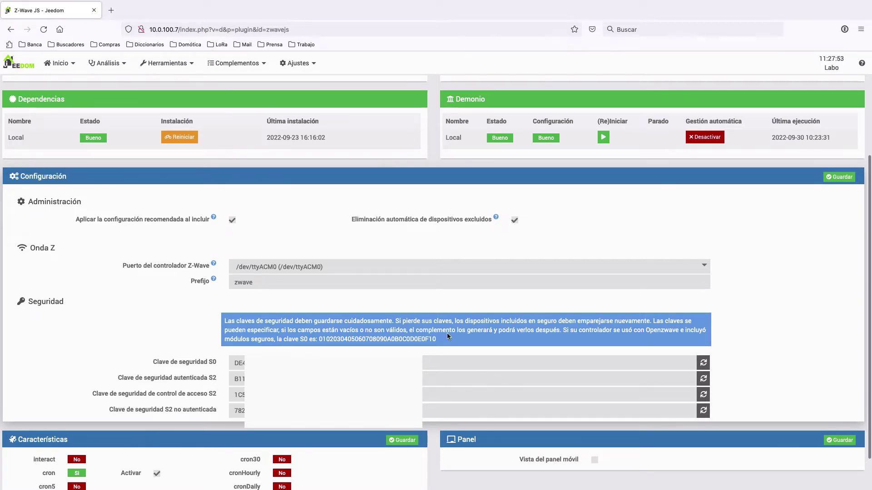
{"action": "scroll", "coordinate": [722, 282], "scroll_direction": "up", "scroll_amount": 3}
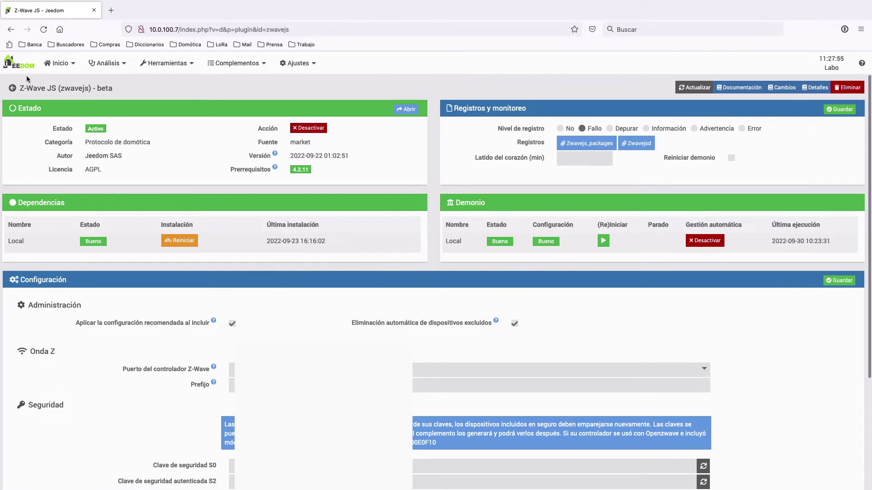
Step: Open the Z-Wave JS device page and synchronize its devices
{"action": "mouse_move", "coordinate": [215, 72]}
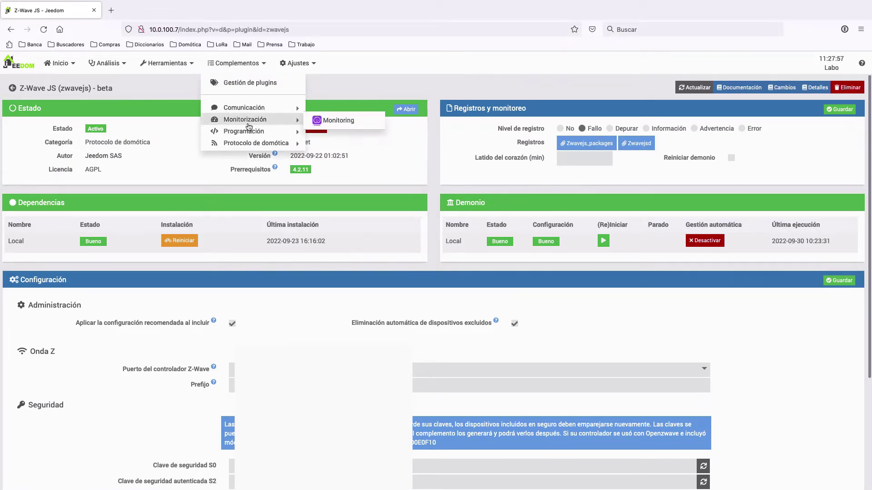
{"action": "mouse_move", "coordinate": [250, 142]}
{"action": "left_click", "coordinate": [350, 171]}
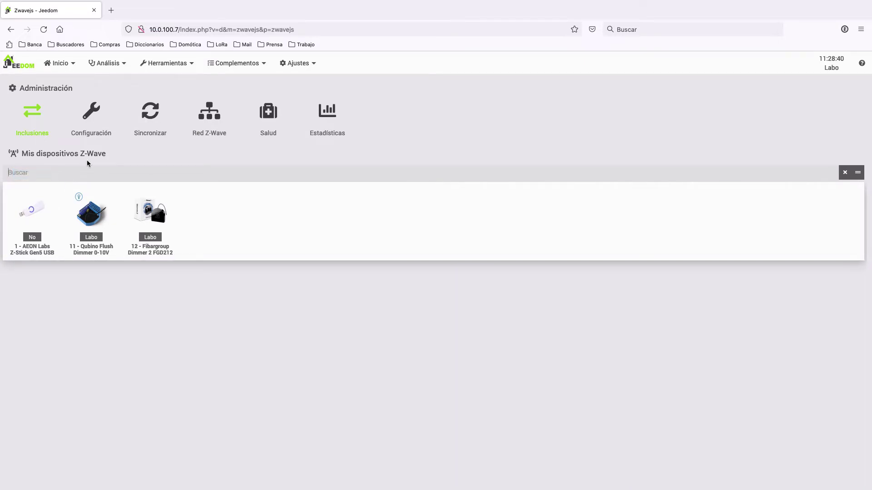
{"action": "left_click", "coordinate": [145, 121]}
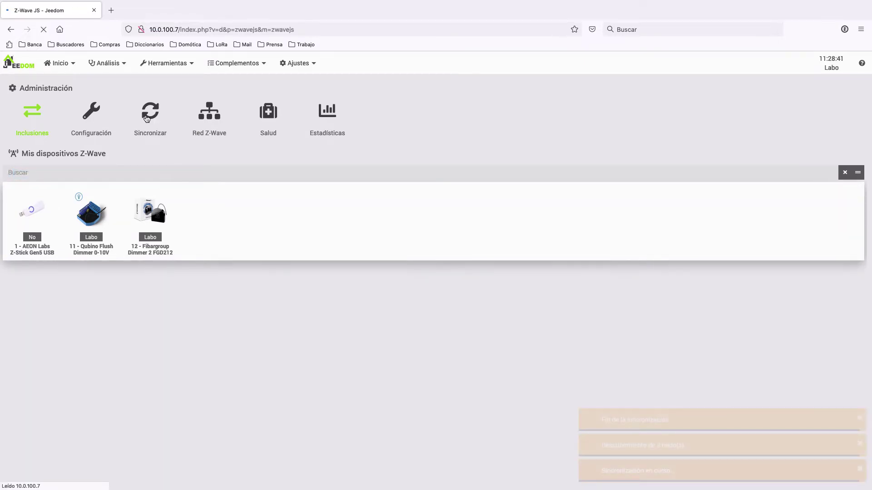
Step: Look through the Z-Wave inclusion modes, including default, forced secure S0, forced secure S2 and exclusion, and close the dialog without starting
{"action": "mouse_move", "coordinate": [36, 207]}
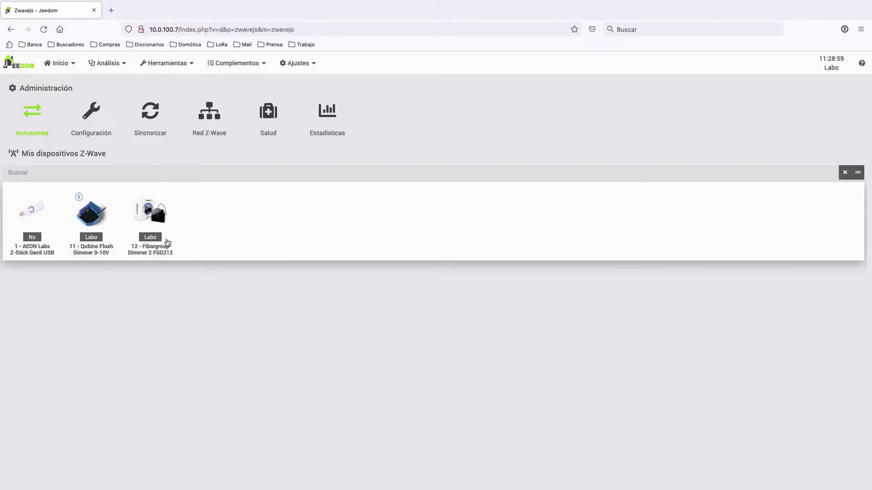
{"action": "mouse_move", "coordinate": [118, 233]}
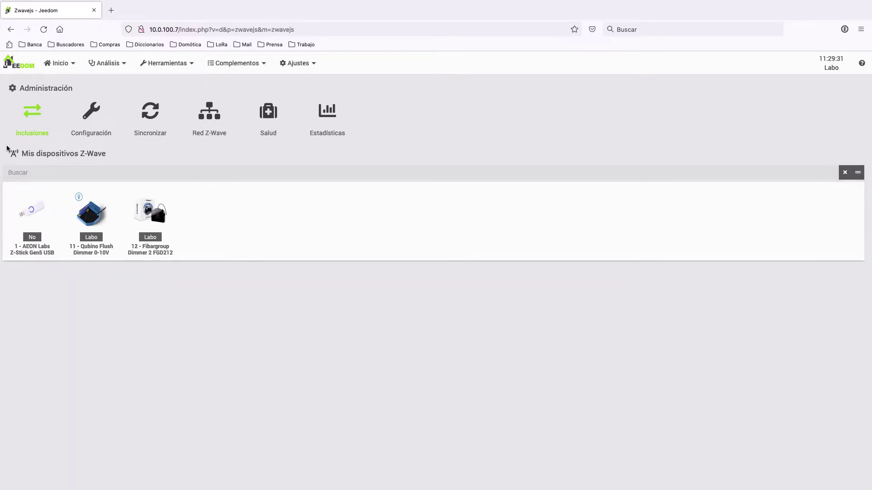
{"action": "left_click", "coordinate": [63, 167]}
{"action": "left_click", "coordinate": [32, 113]}
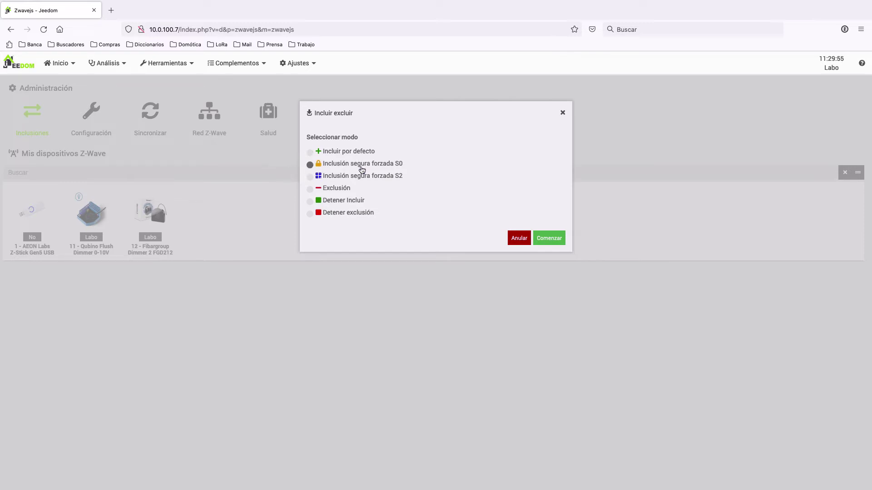
{"action": "left_click", "coordinate": [309, 176]}
{"action": "left_click", "coordinate": [310, 189]}
{"action": "left_click", "coordinate": [310, 153]}
{"action": "left_click", "coordinate": [310, 165]}
{"action": "left_click", "coordinate": [310, 177]}
{"action": "left_click", "coordinate": [311, 190]}
{"action": "left_click", "coordinate": [564, 114]}
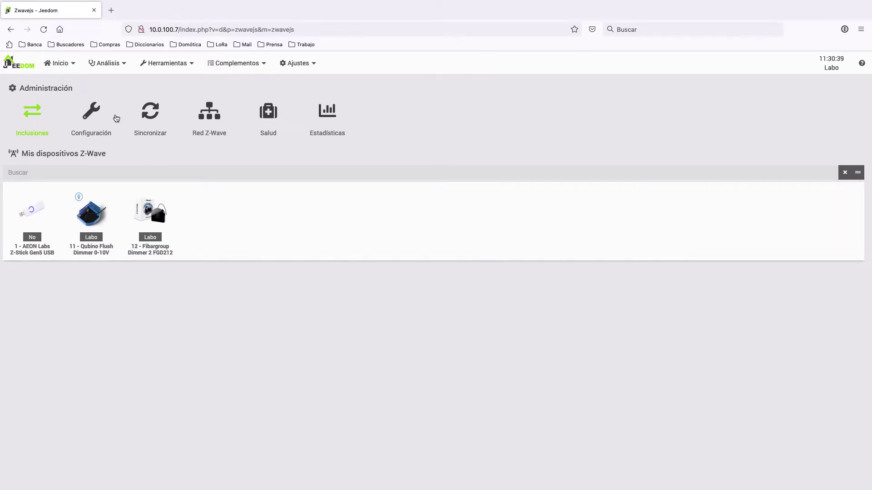
Step: Check the Z-Wave JS plugin configuration from the device page and synchronize the devices once more
{"action": "left_click", "coordinate": [92, 118]}
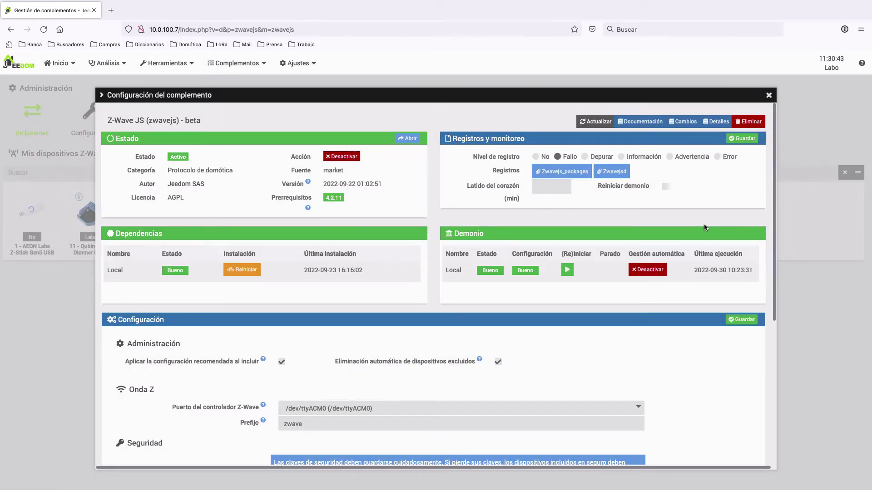
{"action": "left_click", "coordinate": [768, 96]}
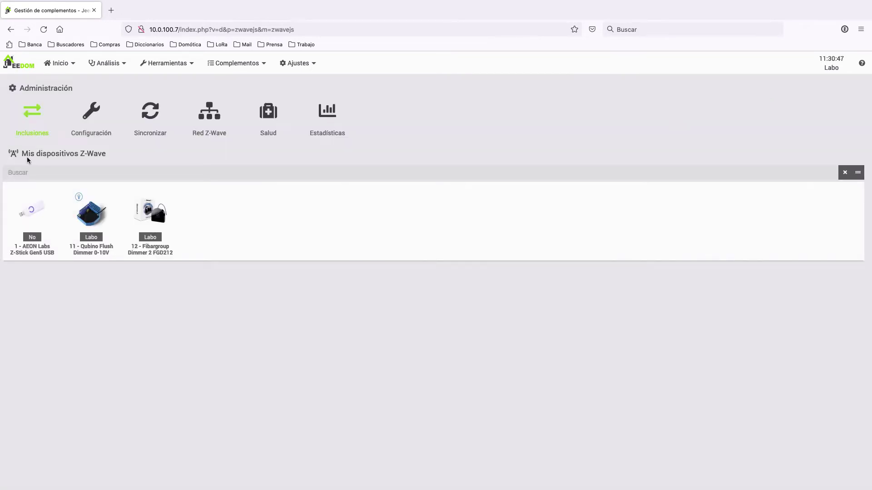
{"action": "left_click", "coordinate": [149, 117]}
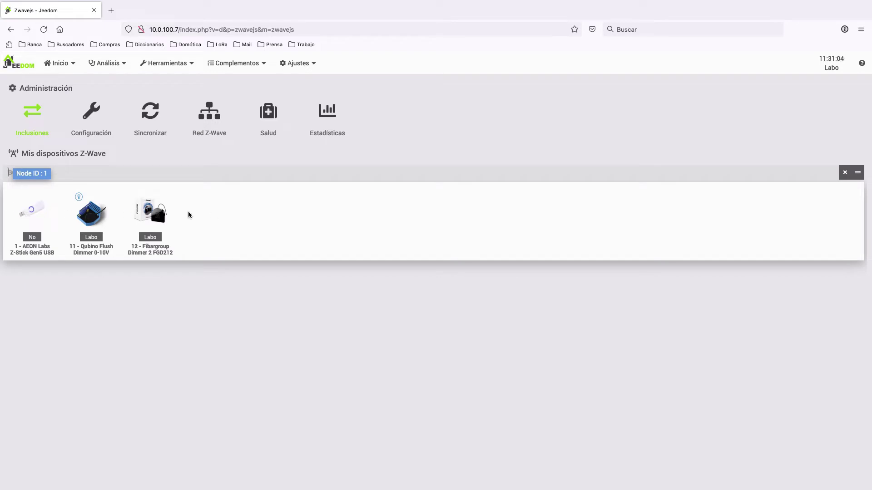
Step: Review the Z-Wave network's summary, maintenance actions, statistics, network graph and routing table
{"action": "left_click", "coordinate": [210, 115]}
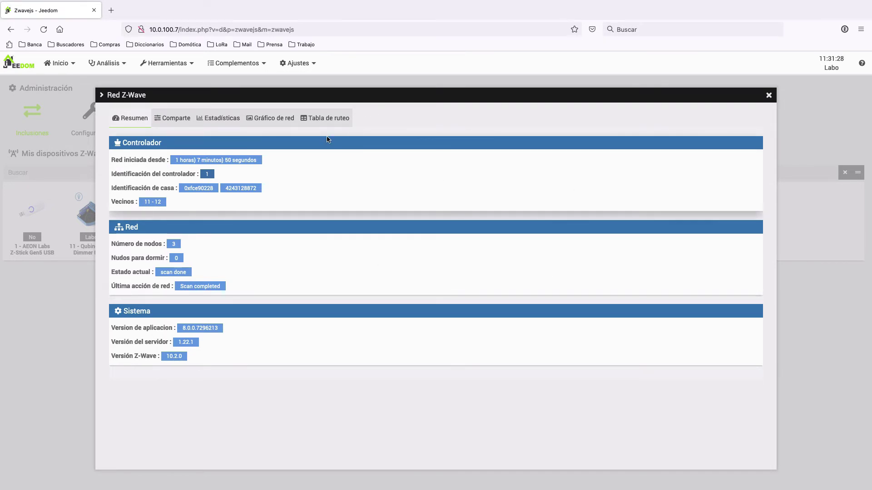
{"action": "left_click", "coordinate": [175, 122]}
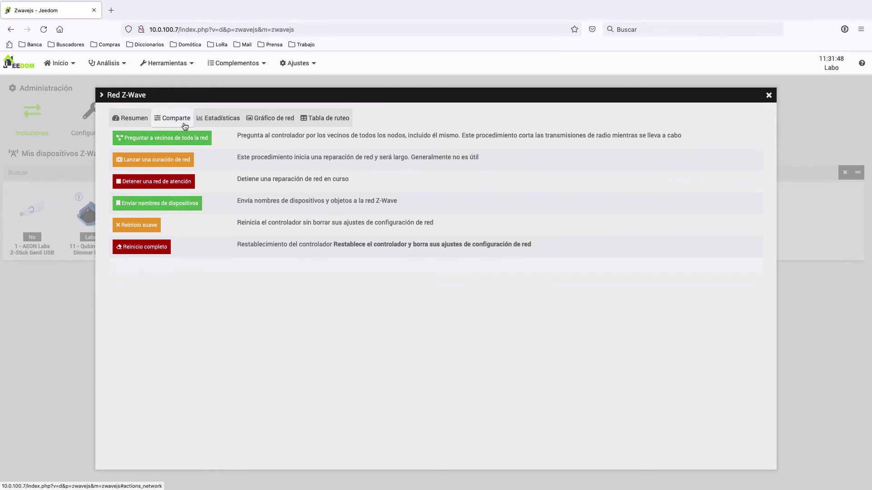
{"action": "left_click", "coordinate": [215, 122]}
{"action": "left_click", "coordinate": [271, 119]}
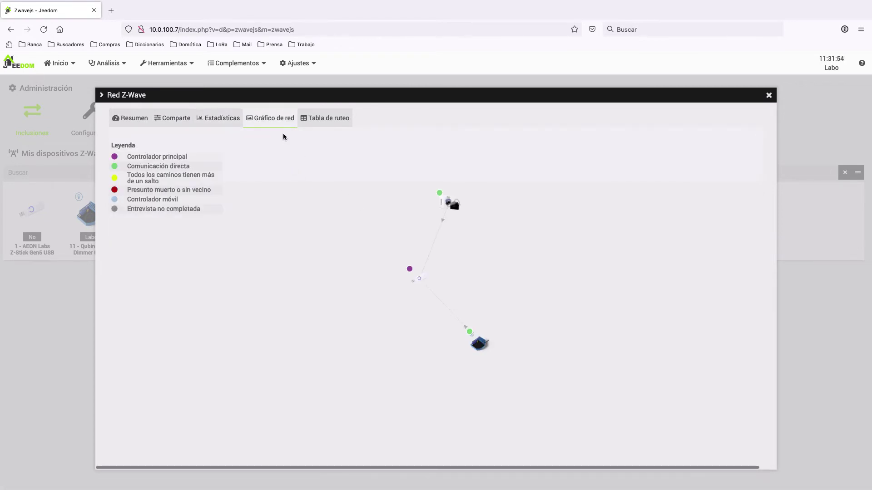
{"action": "mouse_move", "coordinate": [451, 203]}
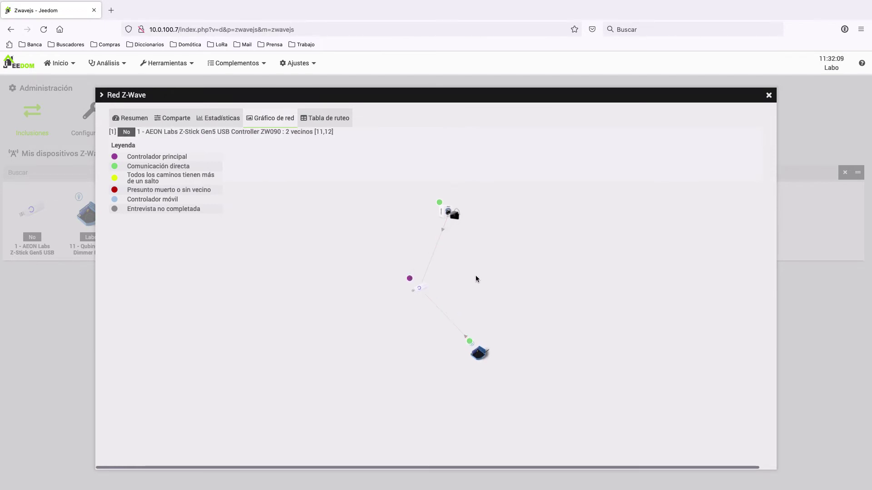
{"action": "left_click", "coordinate": [326, 118]}
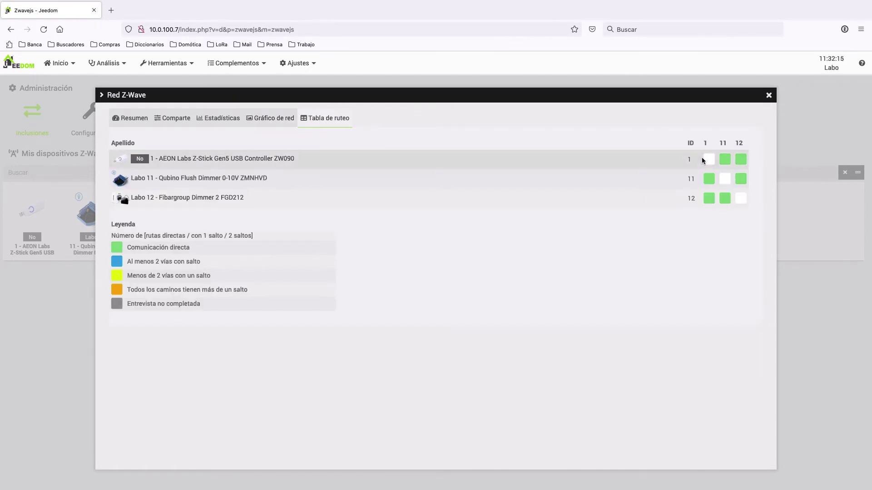
{"action": "left_click", "coordinate": [769, 96]}
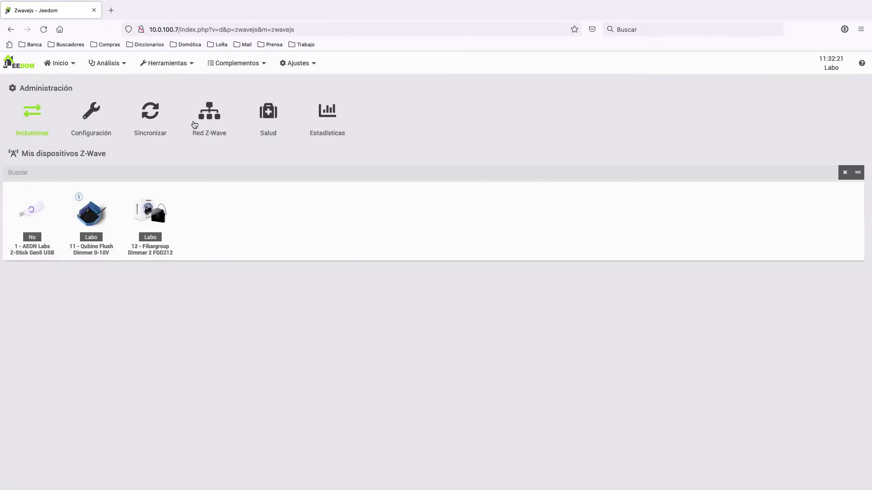
Step: Examine the Z-Wave health overview for the status, interview and last activity of each node
{"action": "left_click", "coordinate": [270, 119]}
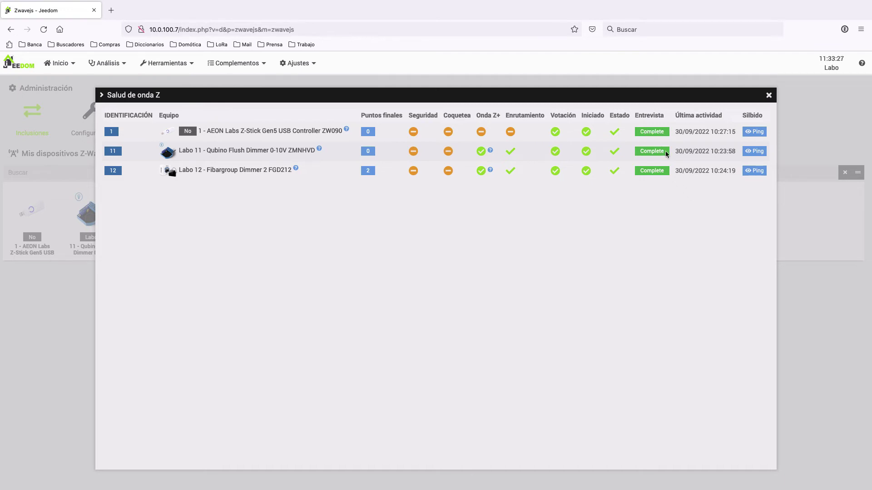
{"action": "left_click", "coordinate": [769, 95]}
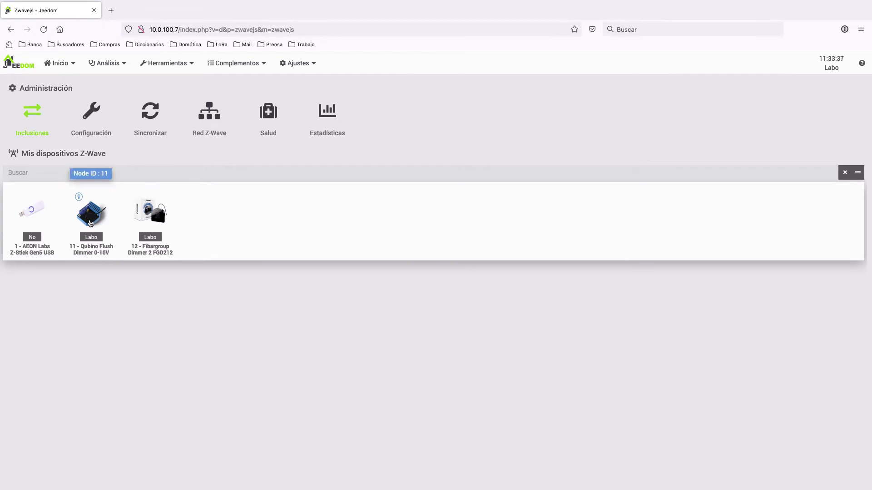
Step: Open the command list of the Qubino Flush Dimmer 0-10V and test its "Estado del nodo" command
{"action": "left_click", "coordinate": [90, 223]}
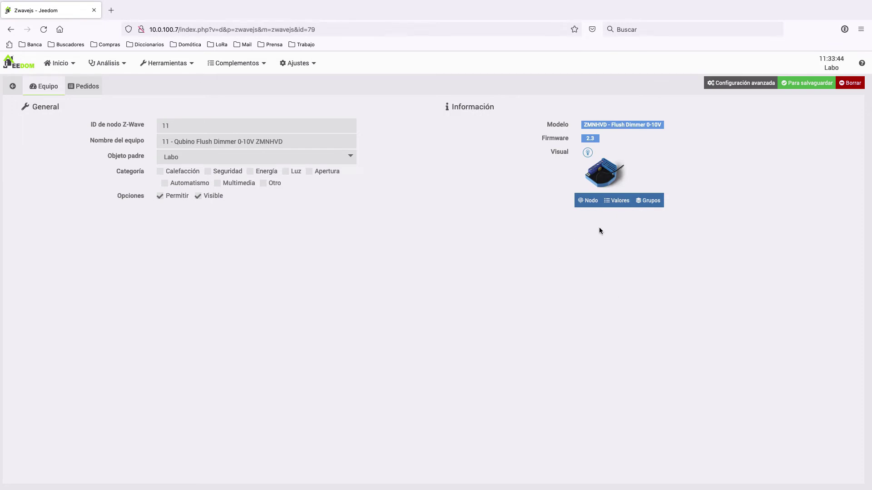
{"action": "left_click", "coordinate": [89, 93]}
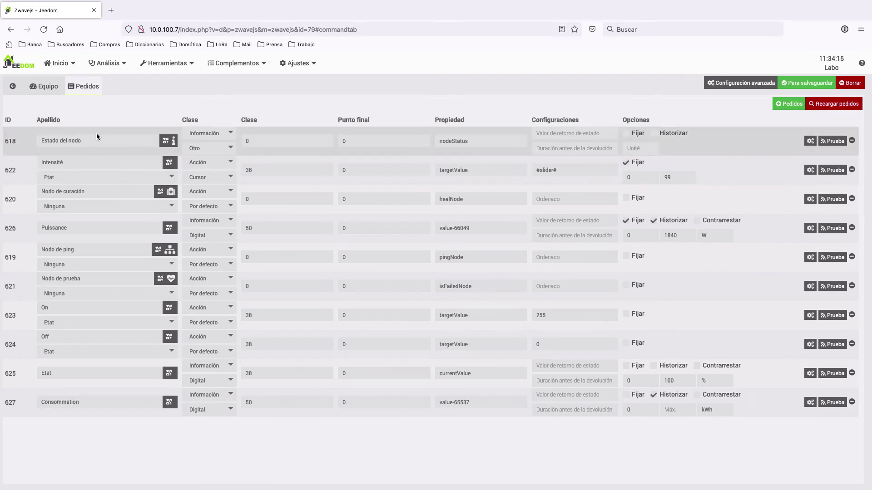
{"action": "left_click", "coordinate": [834, 140]}
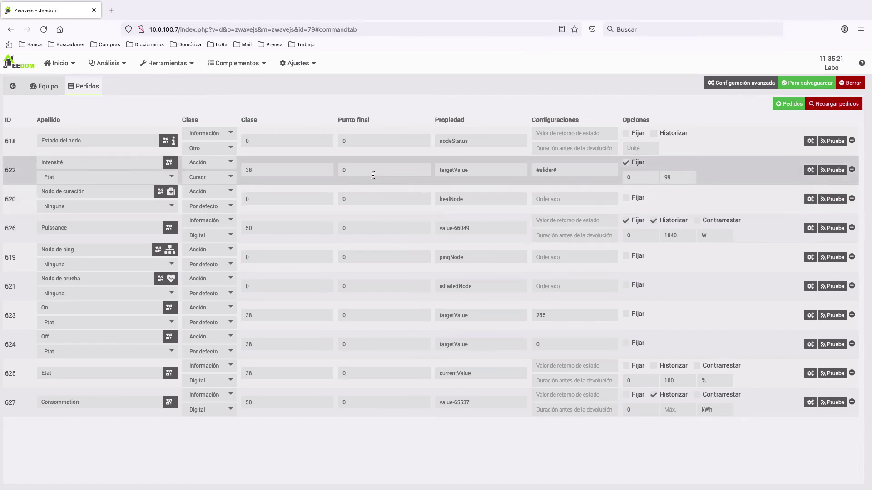
Step: Review the Qubino Flush Dimmer's node information, covering its summary, maintenance actions and statistics
{"action": "left_click", "coordinate": [120, 194]}
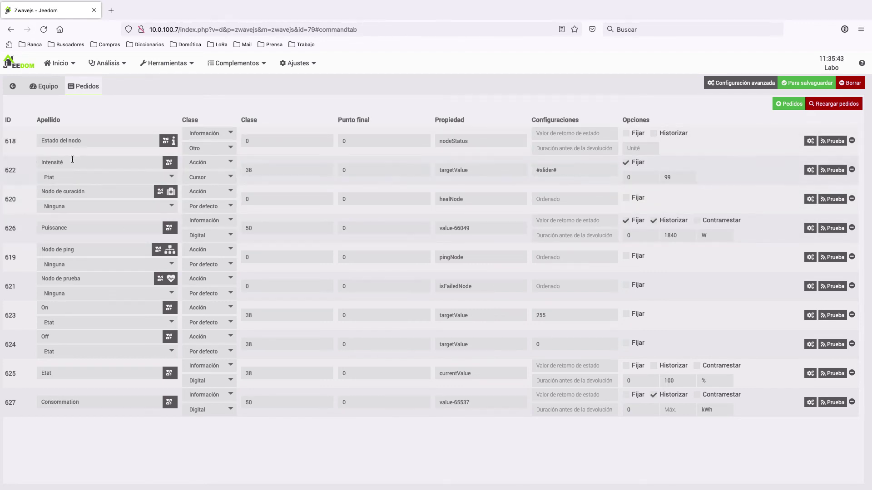
{"action": "left_click", "coordinate": [46, 86]}
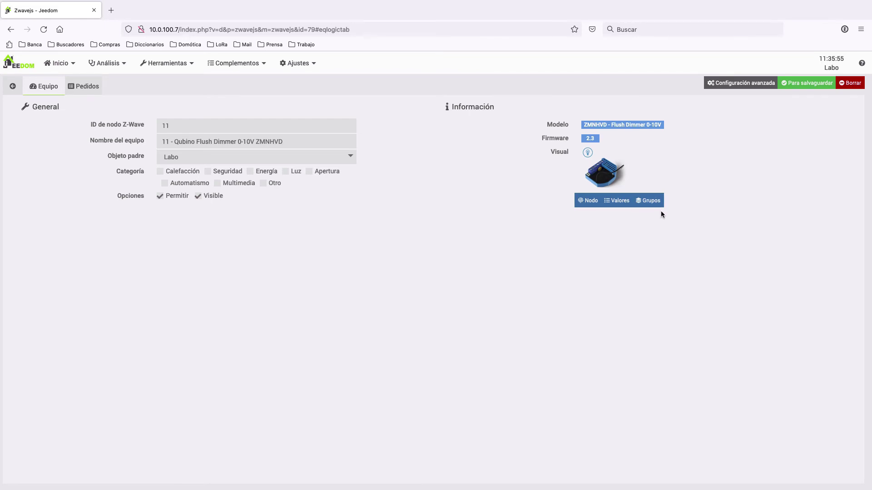
{"action": "left_click", "coordinate": [588, 203]}
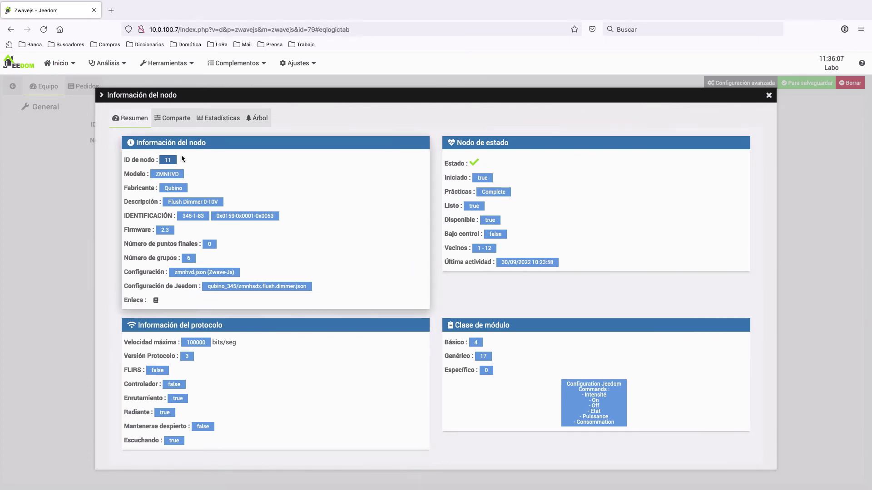
{"action": "left_click", "coordinate": [175, 119]}
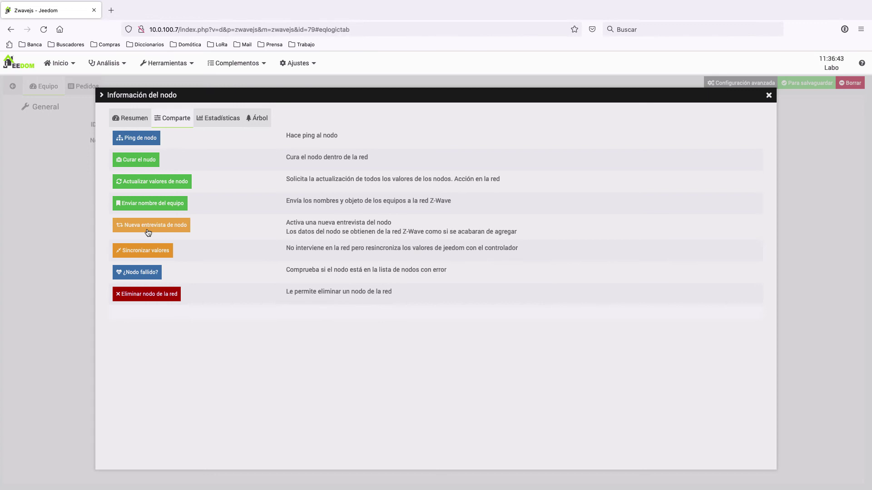
{"action": "left_click", "coordinate": [224, 123]}
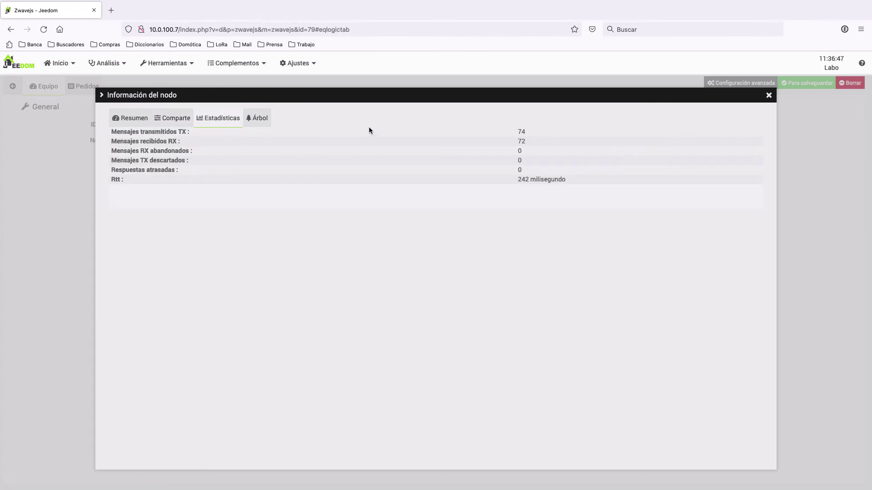
{"action": "left_click", "coordinate": [769, 95]}
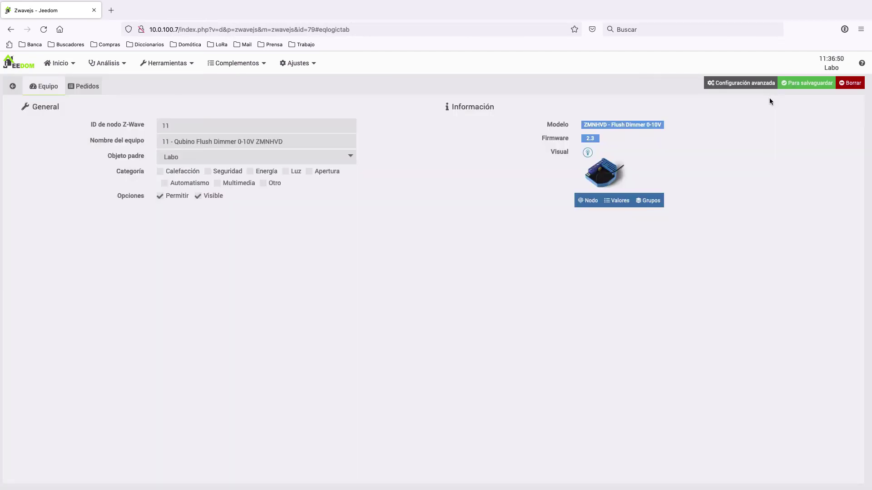
Step: Inspect the dimmer's node values under Binary Switch v1 and Configuration v1
{"action": "left_click", "coordinate": [626, 208]}
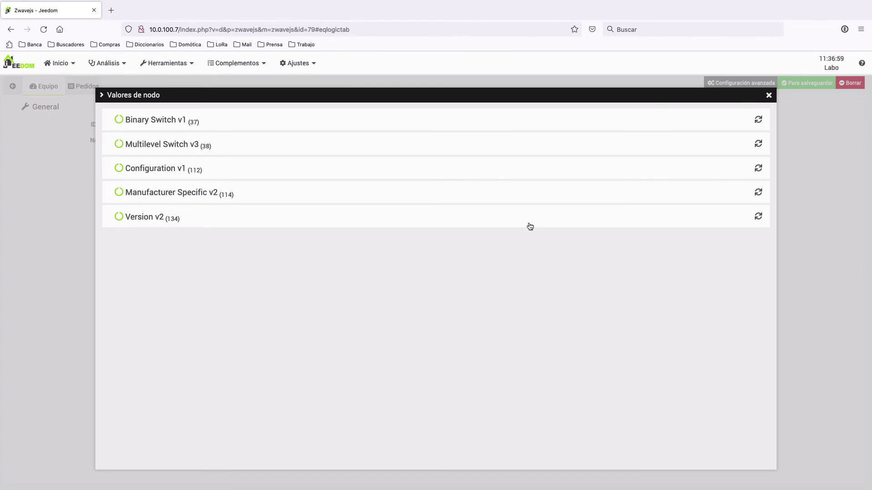
{"action": "left_click", "coordinate": [226, 129]}
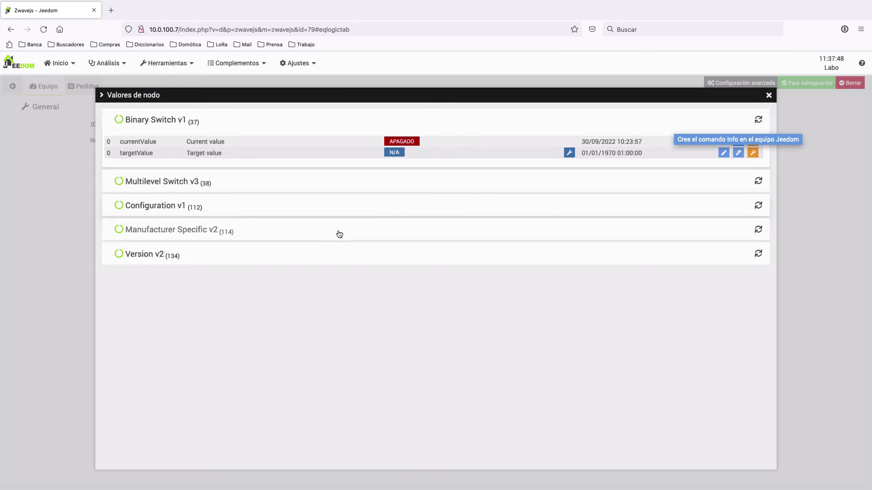
{"action": "left_click", "coordinate": [155, 206]}
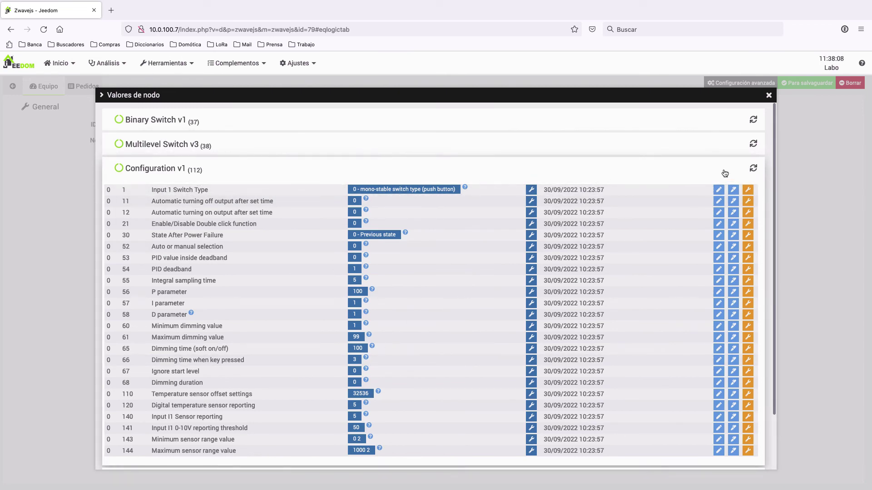
{"action": "left_click", "coordinate": [142, 171]}
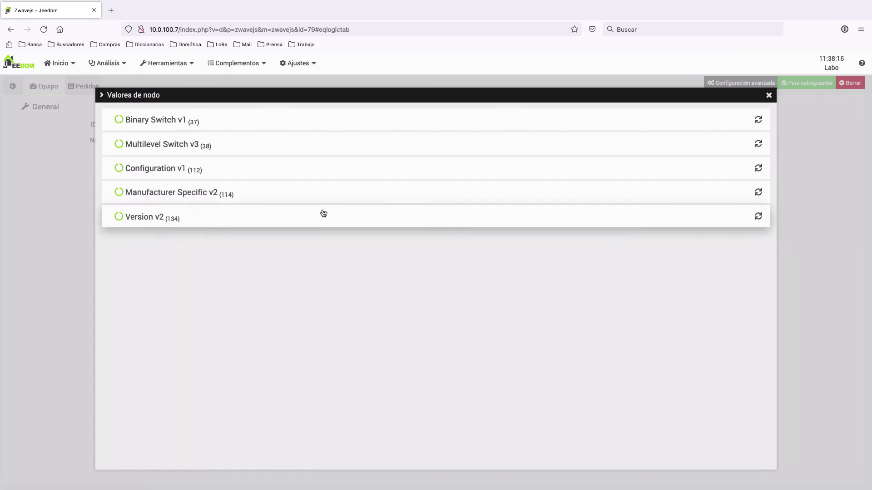
{"action": "left_click", "coordinate": [769, 96]}
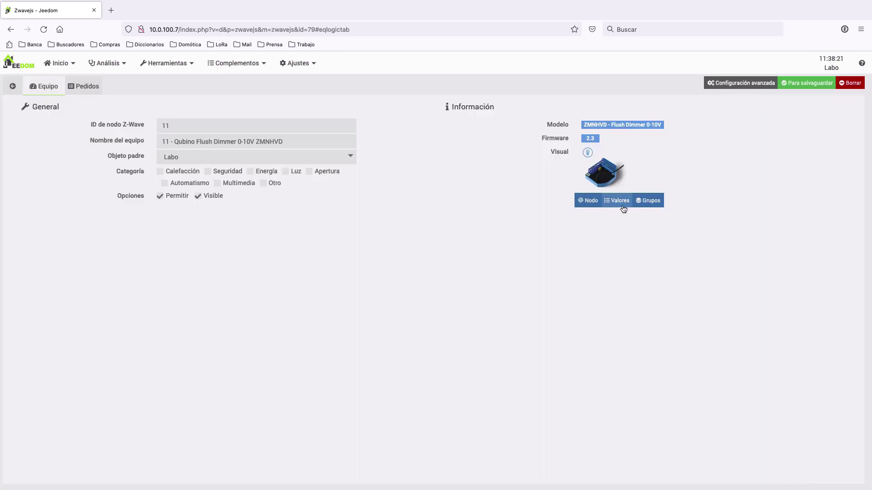
Step: Examine the dimmer's node groups and the group and target node choices for associations, and return to the device overview
{"action": "left_click", "coordinate": [650, 202]}
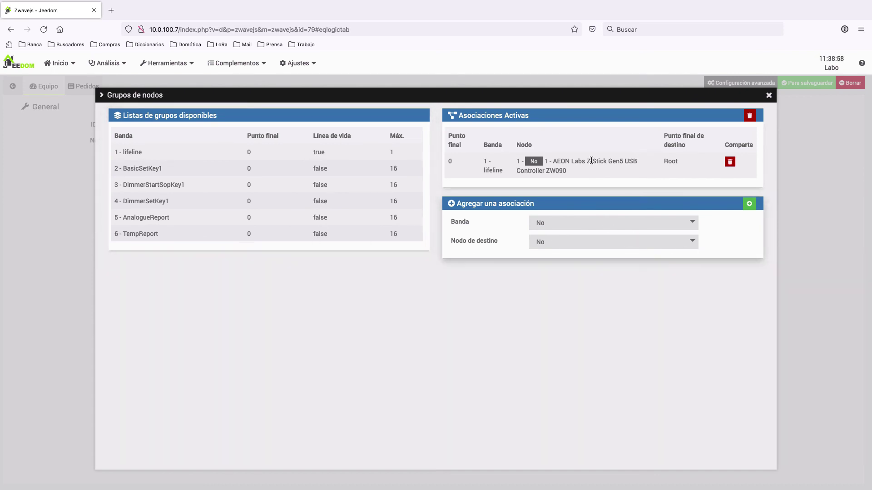
{"action": "left_click", "coordinate": [630, 224]}
{"action": "left_click", "coordinate": [604, 308]}
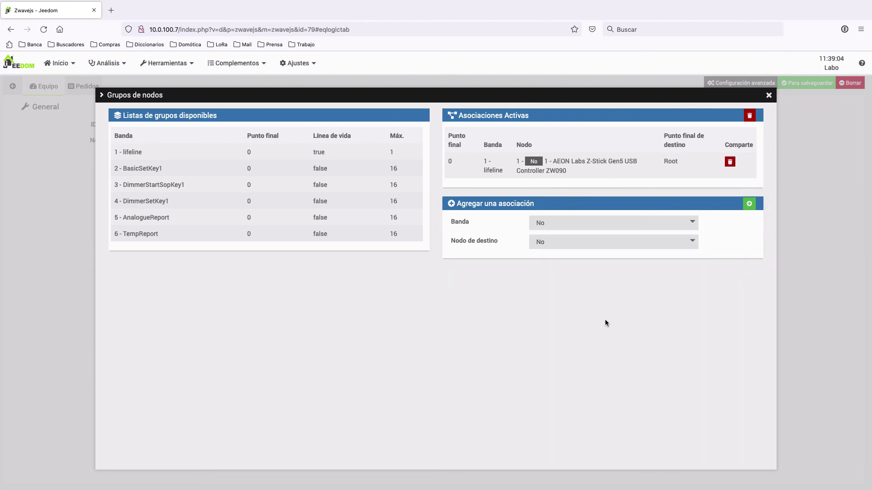
{"action": "left_click", "coordinate": [584, 250]}
{"action": "left_click", "coordinate": [607, 364]}
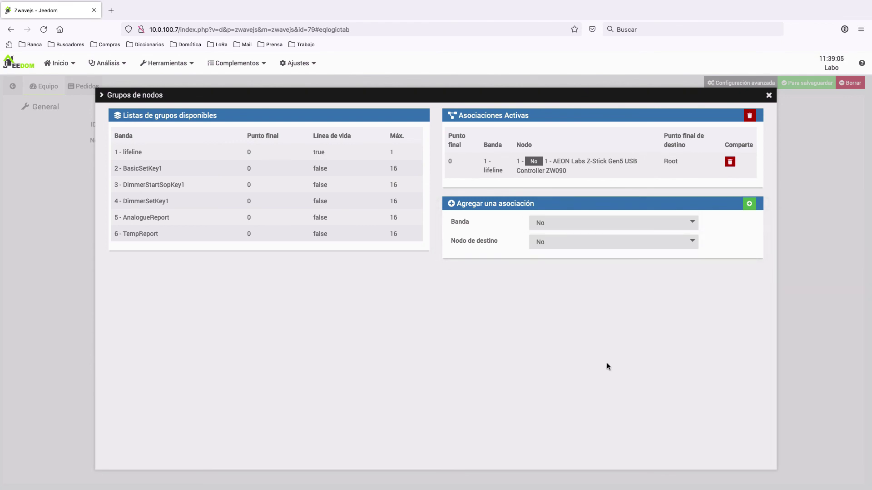
{"action": "left_click", "coordinate": [768, 95]}
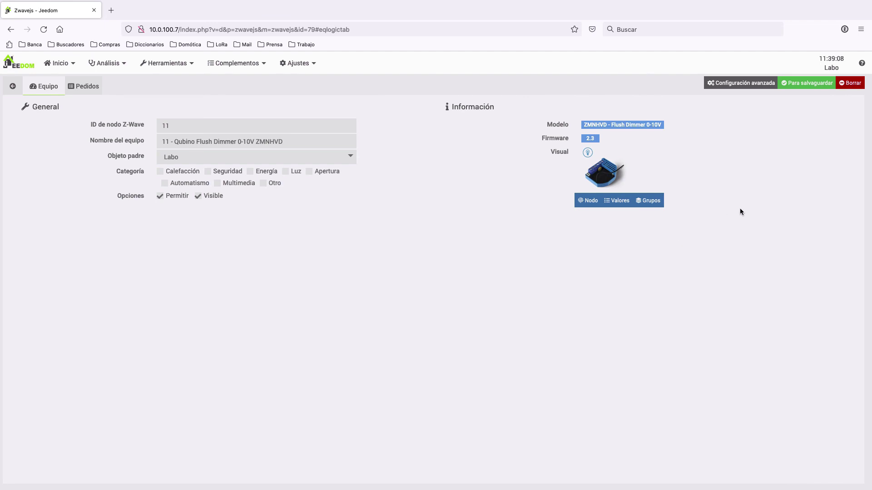
{"action": "left_click", "coordinate": [17, 86]}
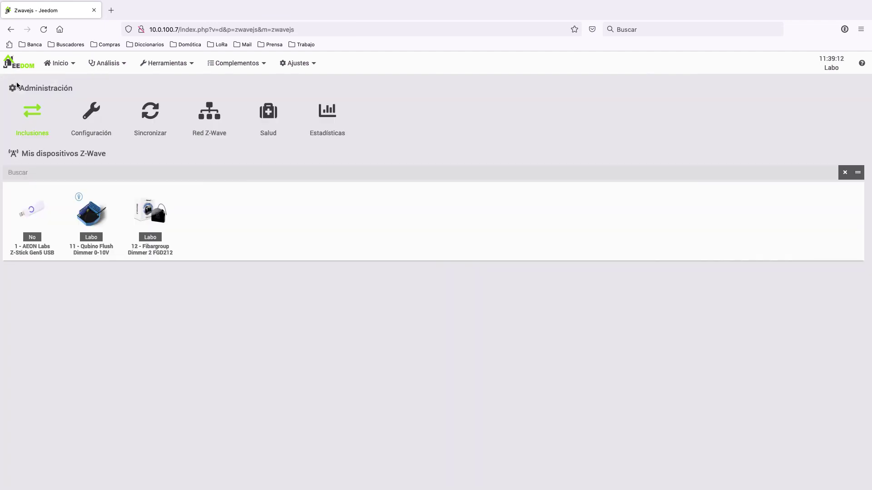